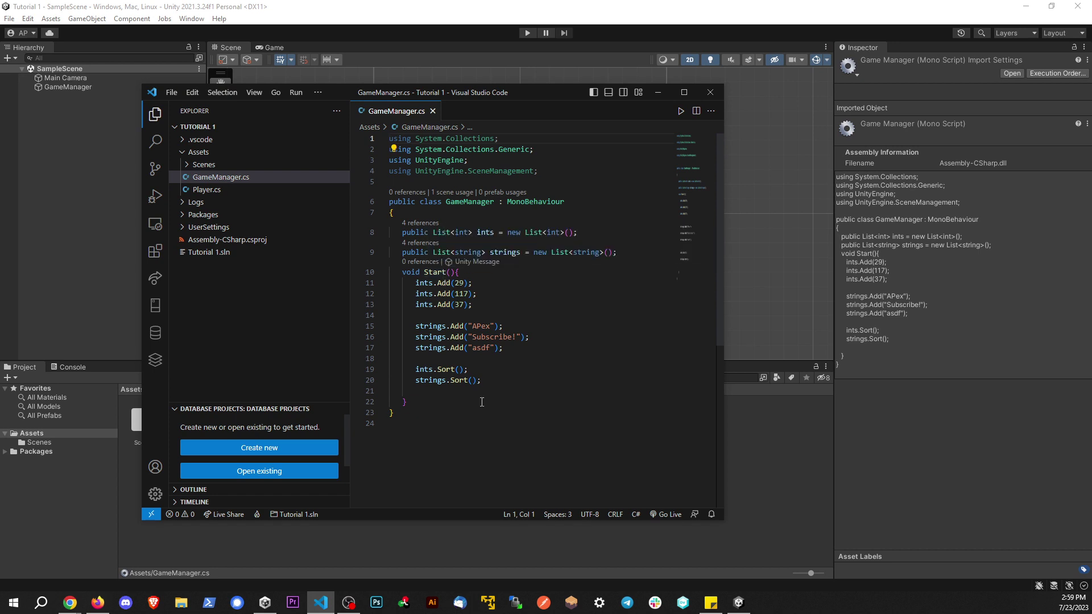
# - Add an ints.Clear(); line below the Sort calls in Start
pyautogui.click(491, 383)
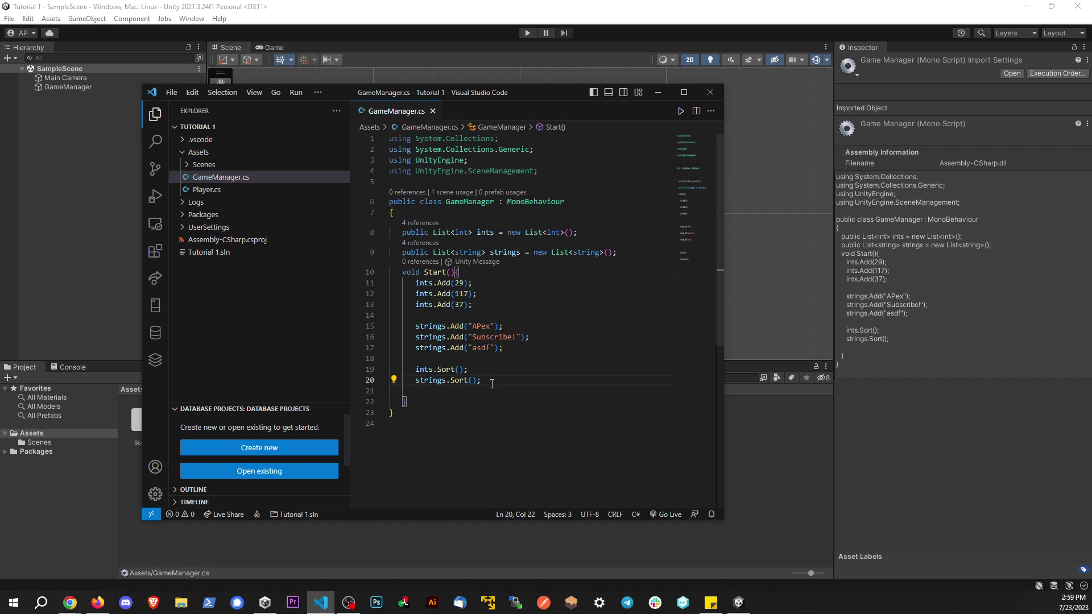
pyautogui.press('Down')
pyautogui.press('Return')
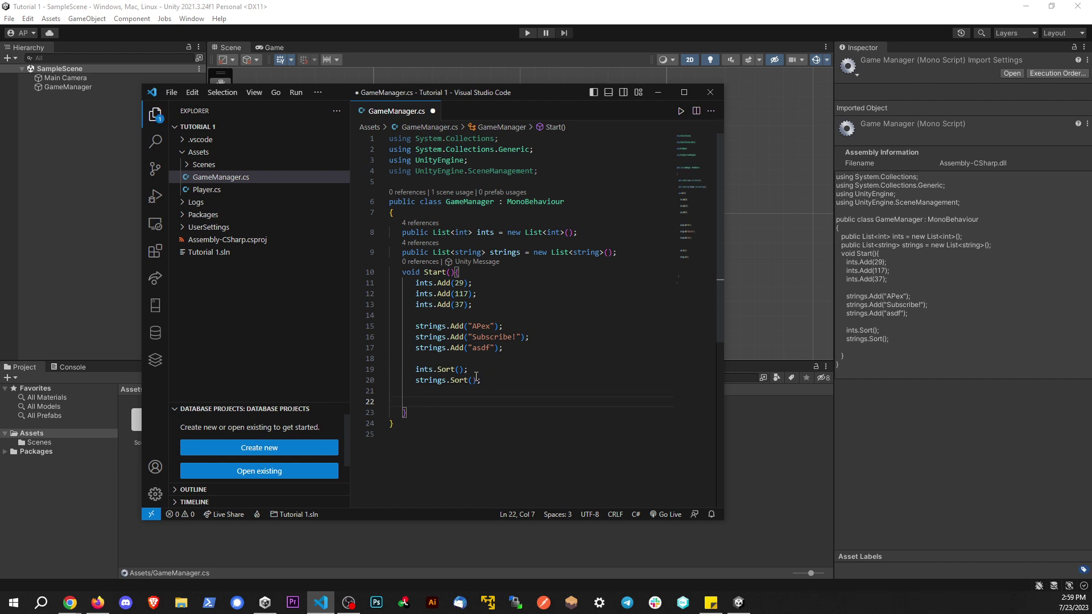
pyautogui.write('ints.')
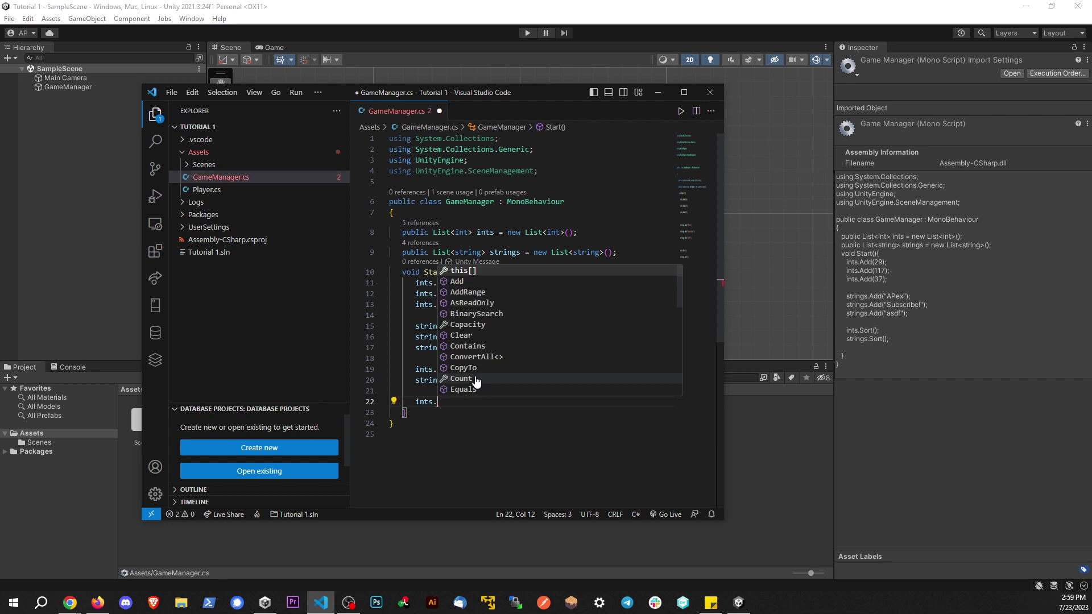
pyautogui.write('Clear()')
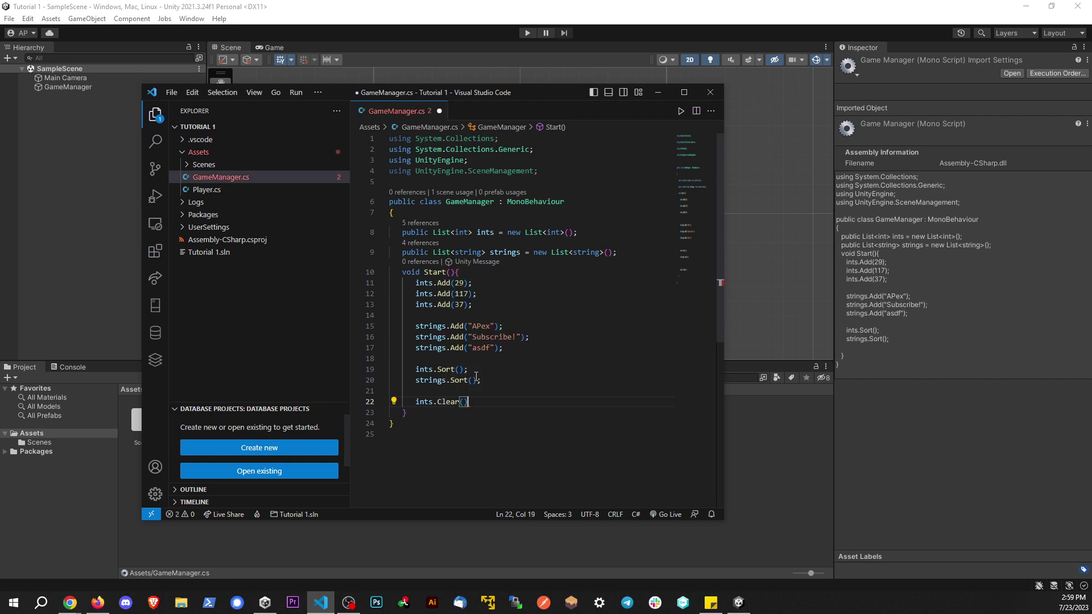
pyautogui.write(';')
pyautogui.press('Return')
pyautogui.write('strin')
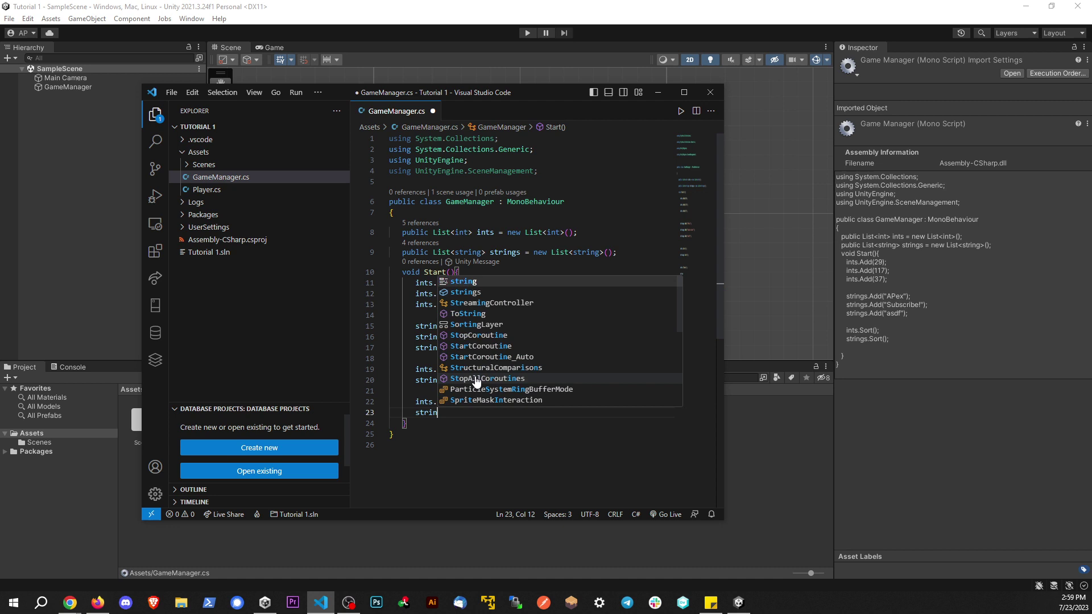
pyautogui.write('gs.')
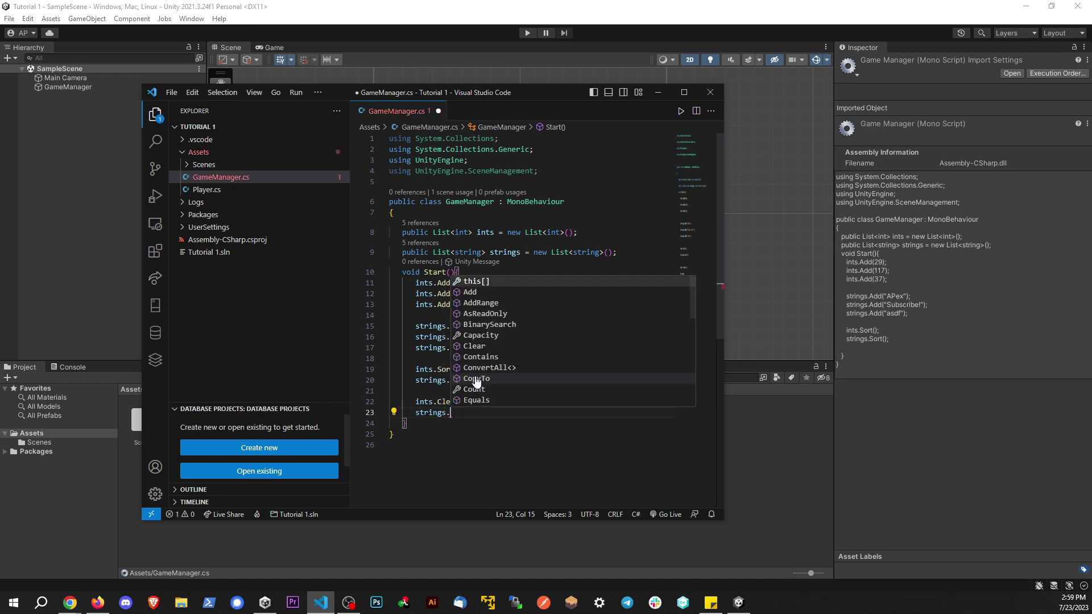
pyautogui.write('Capacity')
# - Add strings.Clear(); below it and save GameManager.cs
pyautogui.press('BackSpace')
pyautogui.press('BackSpace')
pyautogui.press('BackSpace')
pyautogui.press('BackSpace')
pyautogui.press('BackSpace')
pyautogui.press('BackSpace')
pyautogui.press('BackSpace')
pyautogui.press('BackSpace')
pyautogui.write('Cle')
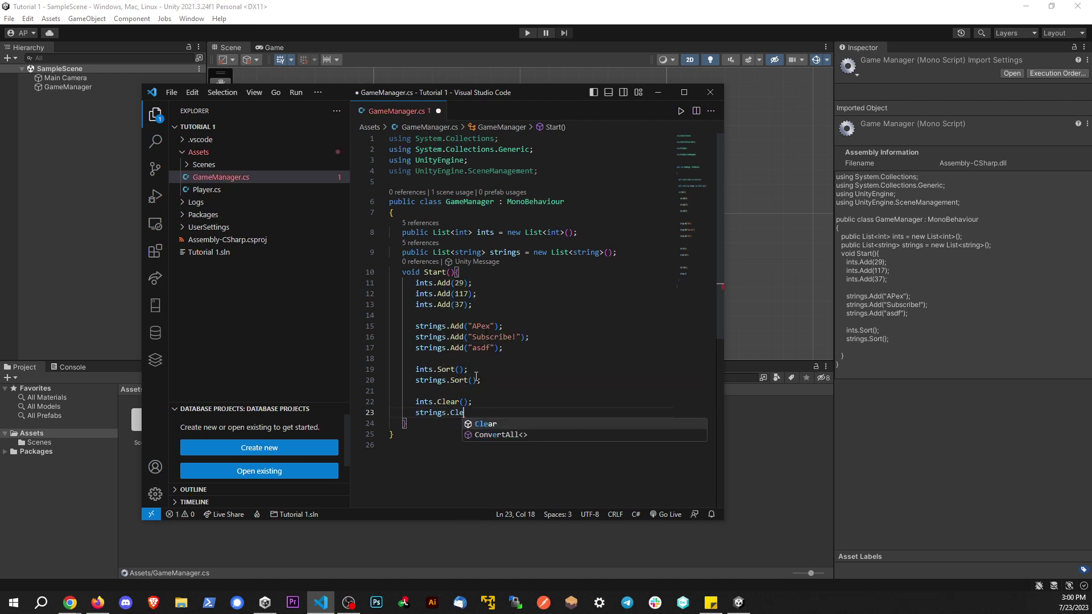
pyautogui.write('ar();')
pyautogui.hotkey('ctrl', 's')
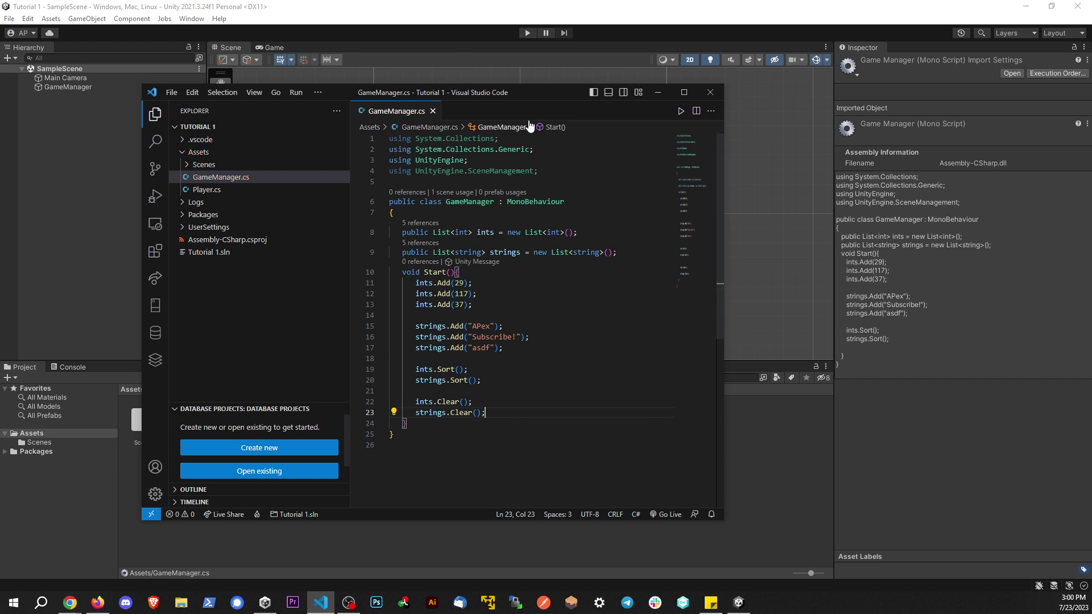
pyautogui.click(512, 73)
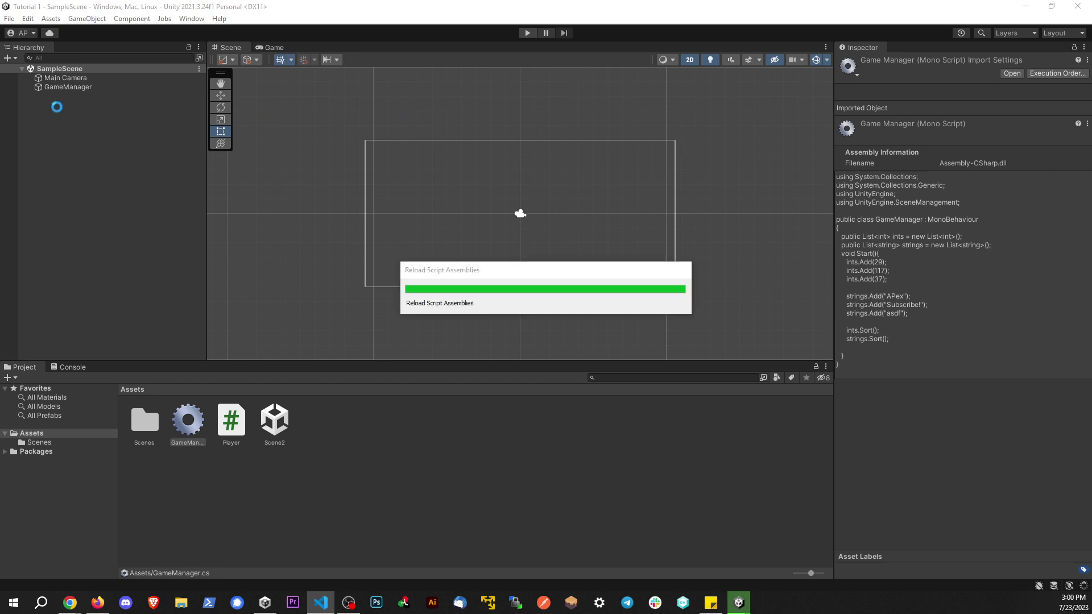
# - After scripts reload, enter Play mode and check GameManager's Ints and Strings lists are empty
pyautogui.hotkey('alt', 'Tab')
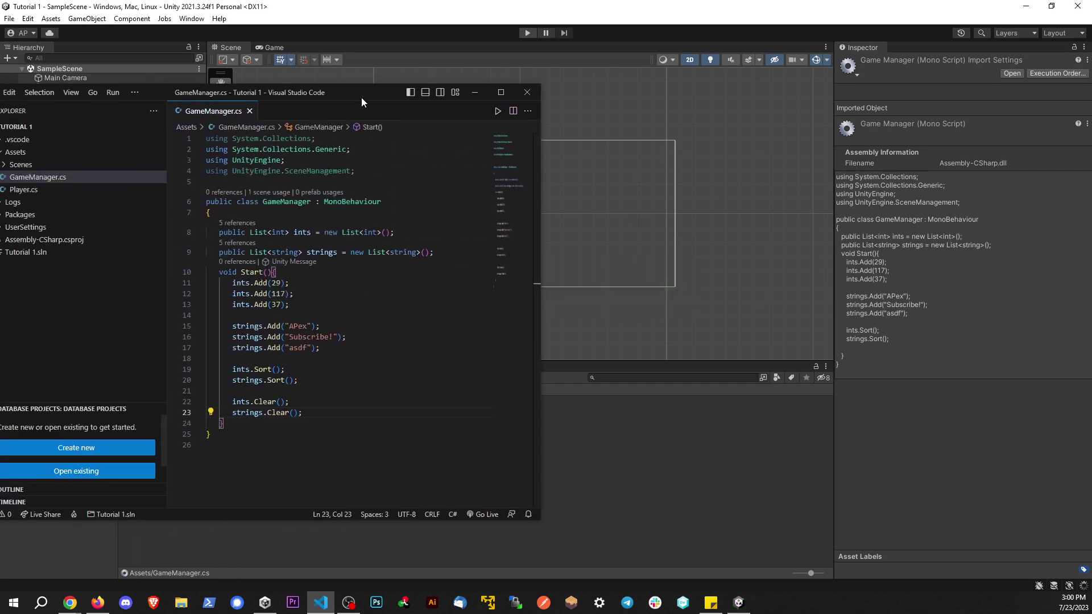
pyautogui.hotkey('alt', 'Tab')
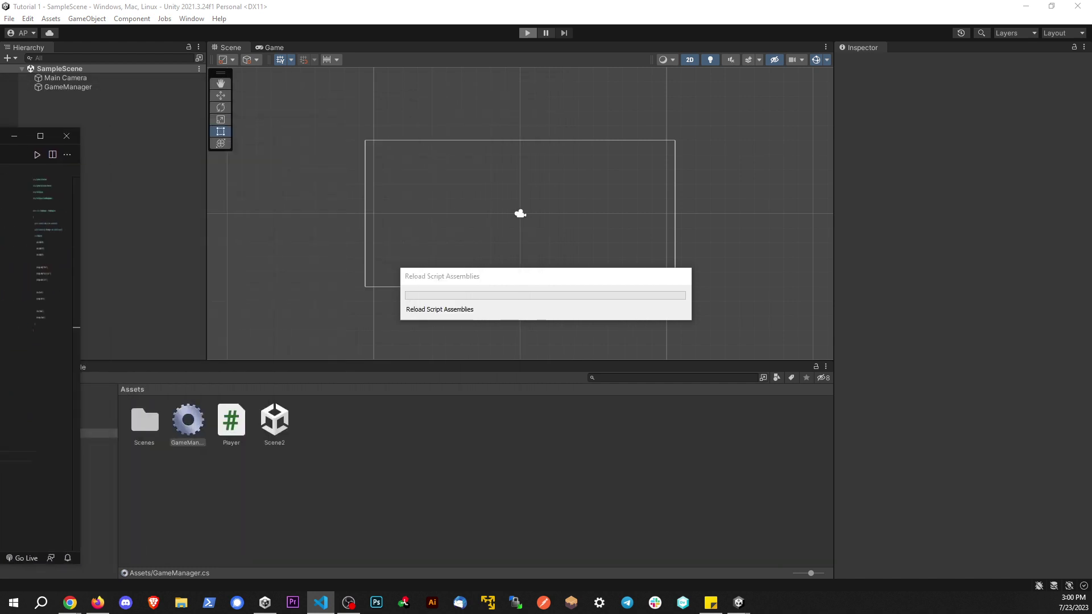
pyautogui.hotkey('ctrl', 'p')
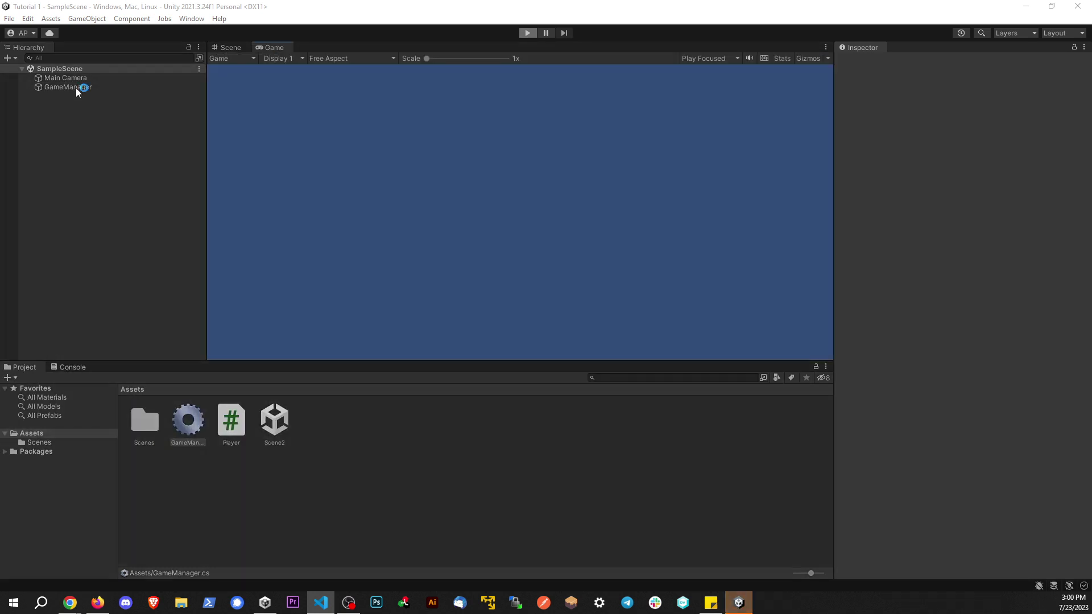
pyautogui.click(76, 88)
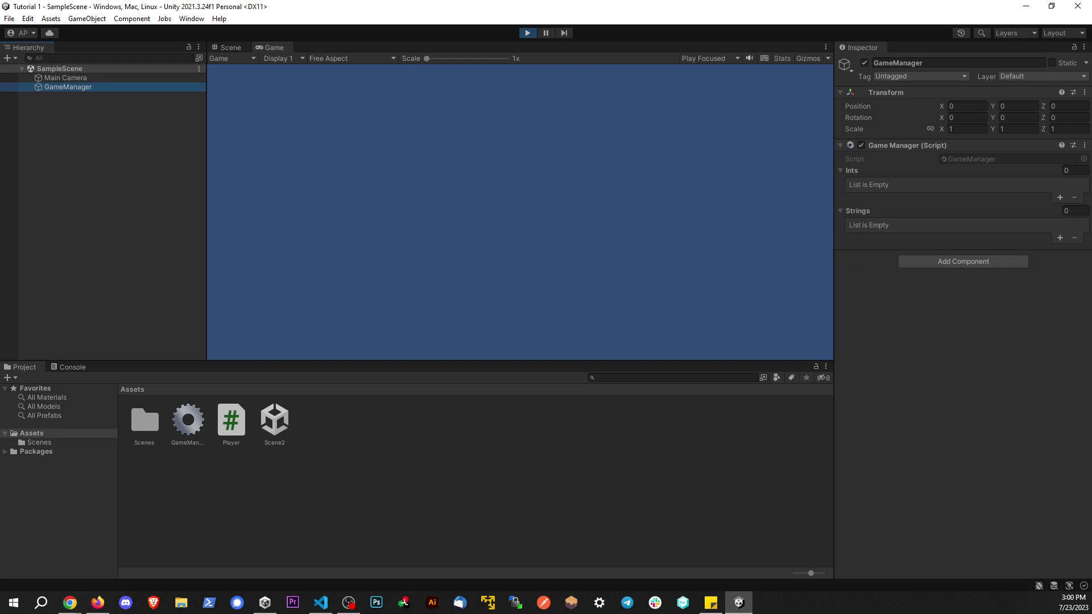
pyautogui.hotkey('alt', 'Tab')
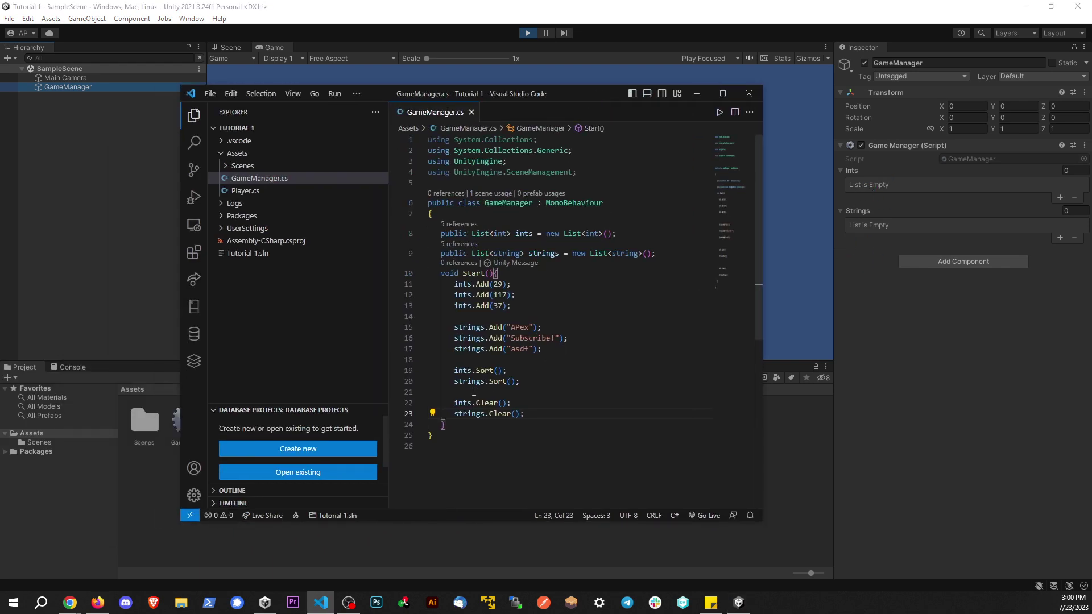